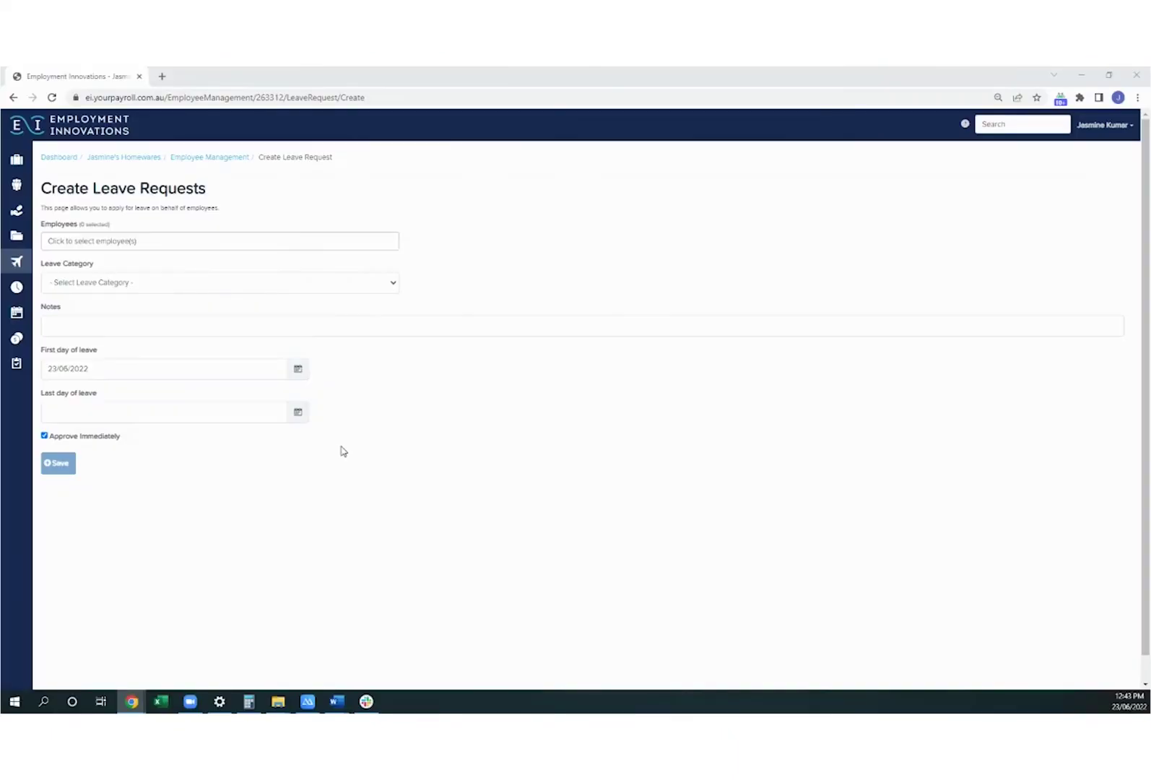
- Pick the employee, choose Annual Leave, and set the last day to 23/06/2022 (7.6 hours)
{"action": "mouse_move", "coordinate": [24, 262]}
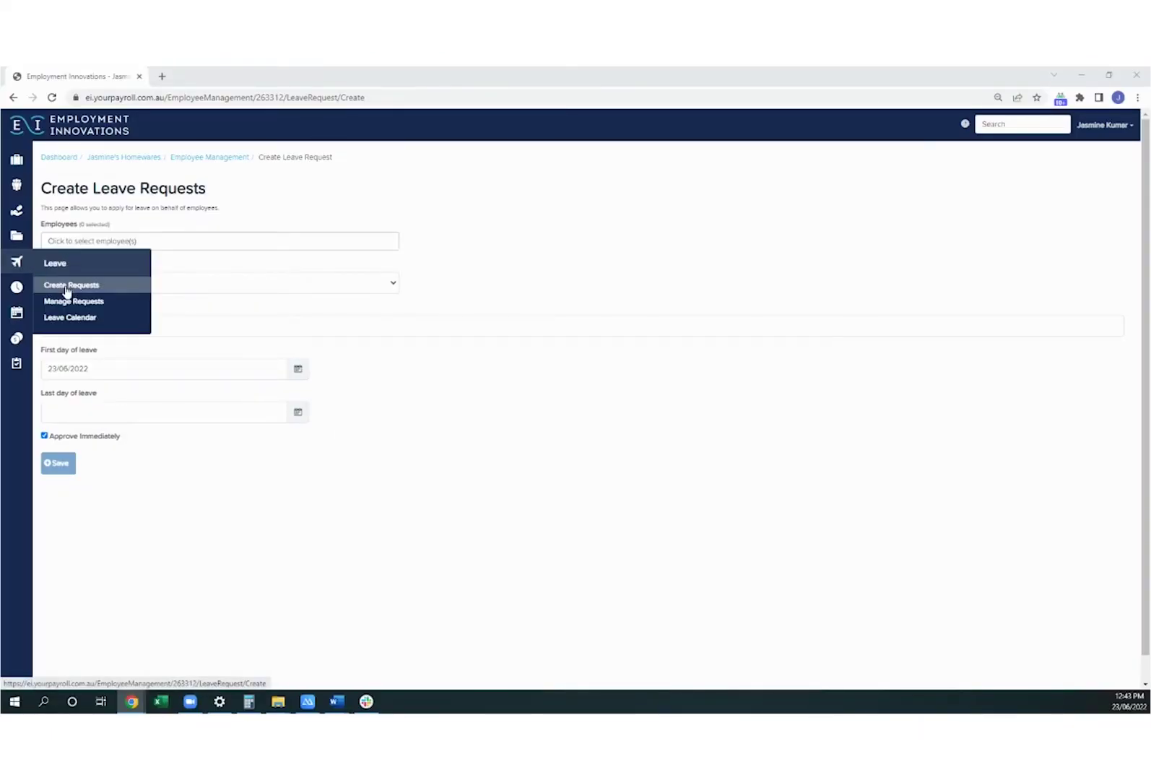
{"action": "left_click", "coordinate": [188, 244]}
{"action": "scroll", "coordinate": [161, 327], "scroll_direction": "down", "scroll_amount": 1}
{"action": "scroll", "coordinate": [152, 317], "scroll_direction": "down", "scroll_amount": 1}
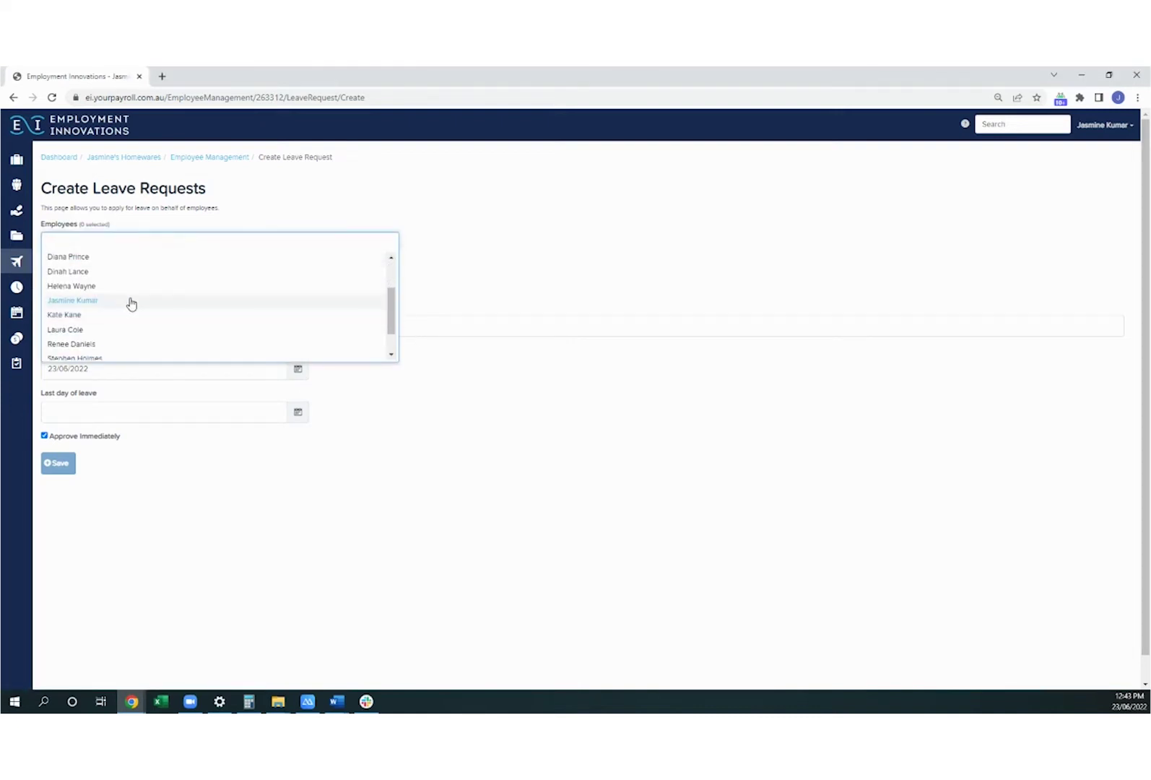
{"action": "left_click", "coordinate": [128, 302]}
{"action": "left_click", "coordinate": [174, 284]}
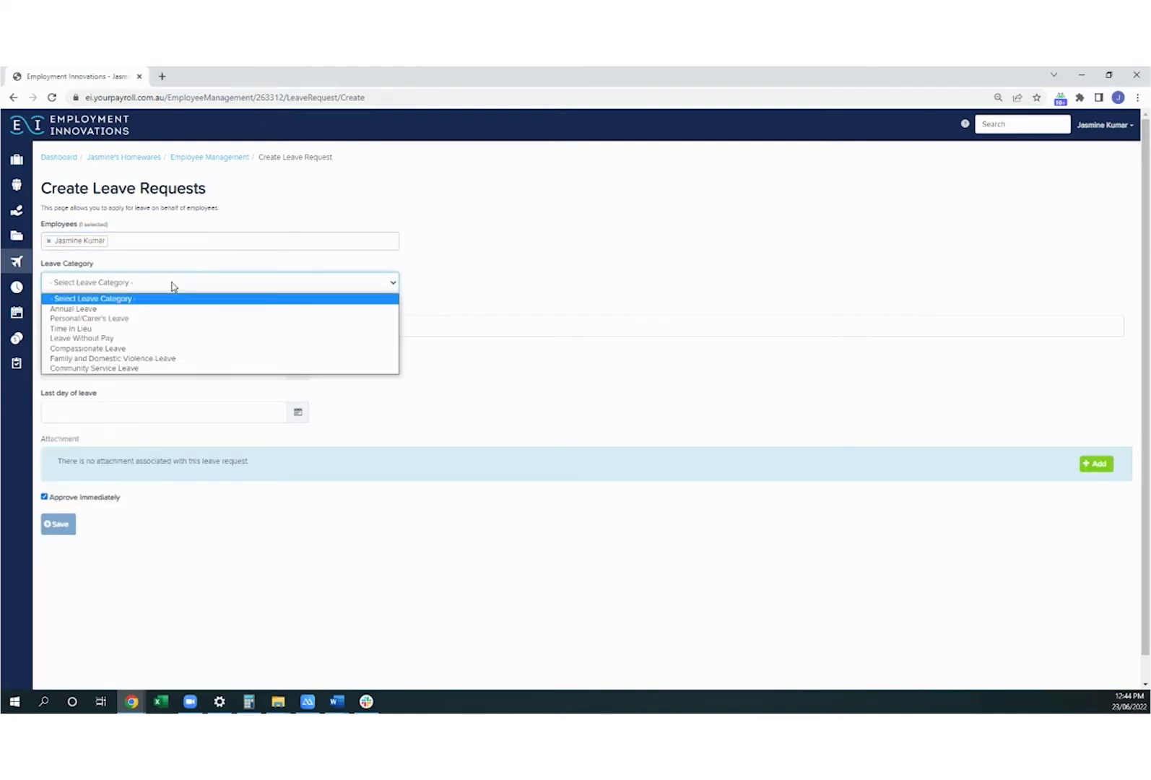
{"action": "left_click", "coordinate": [100, 309]}
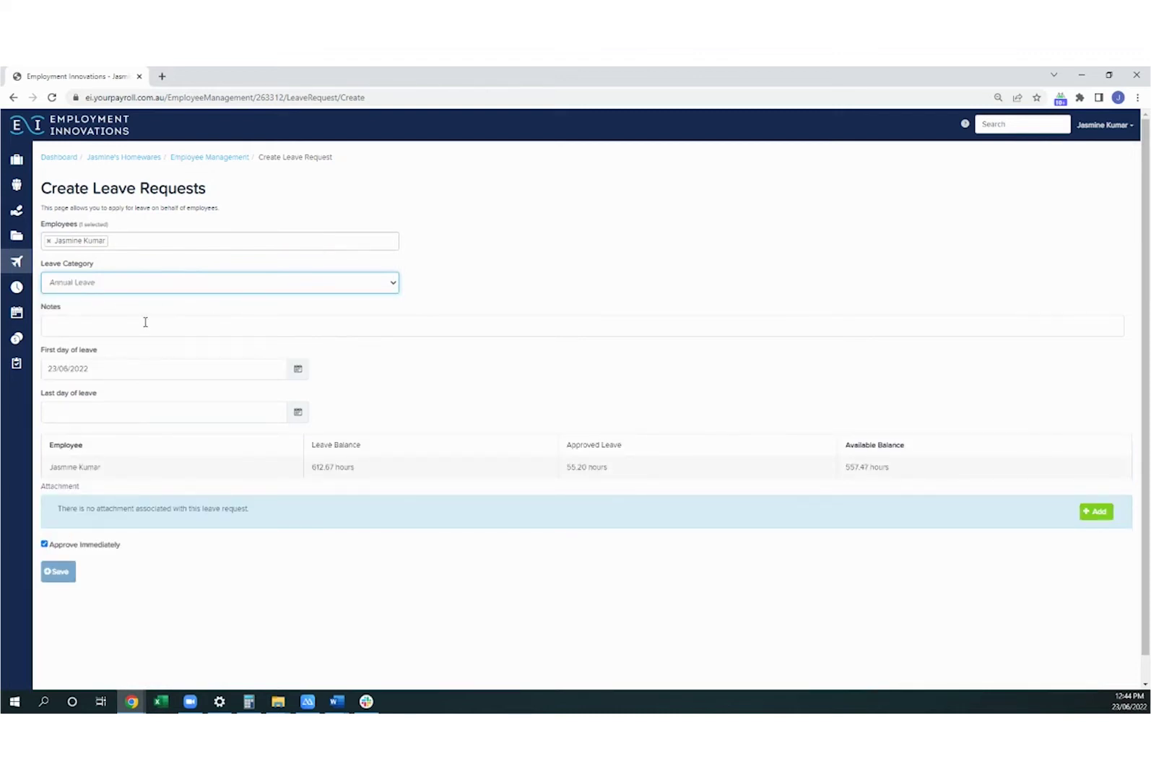
{"action": "left_click", "coordinate": [299, 412]}
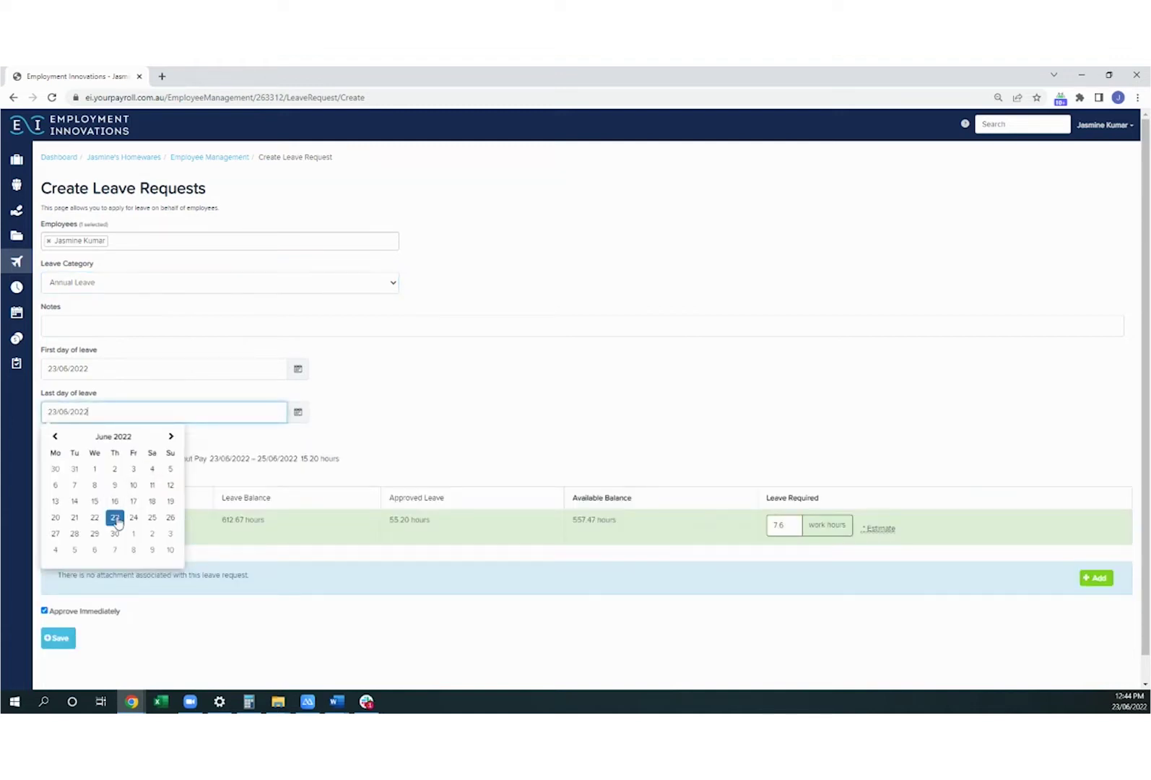
{"action": "left_click", "coordinate": [115, 518]}
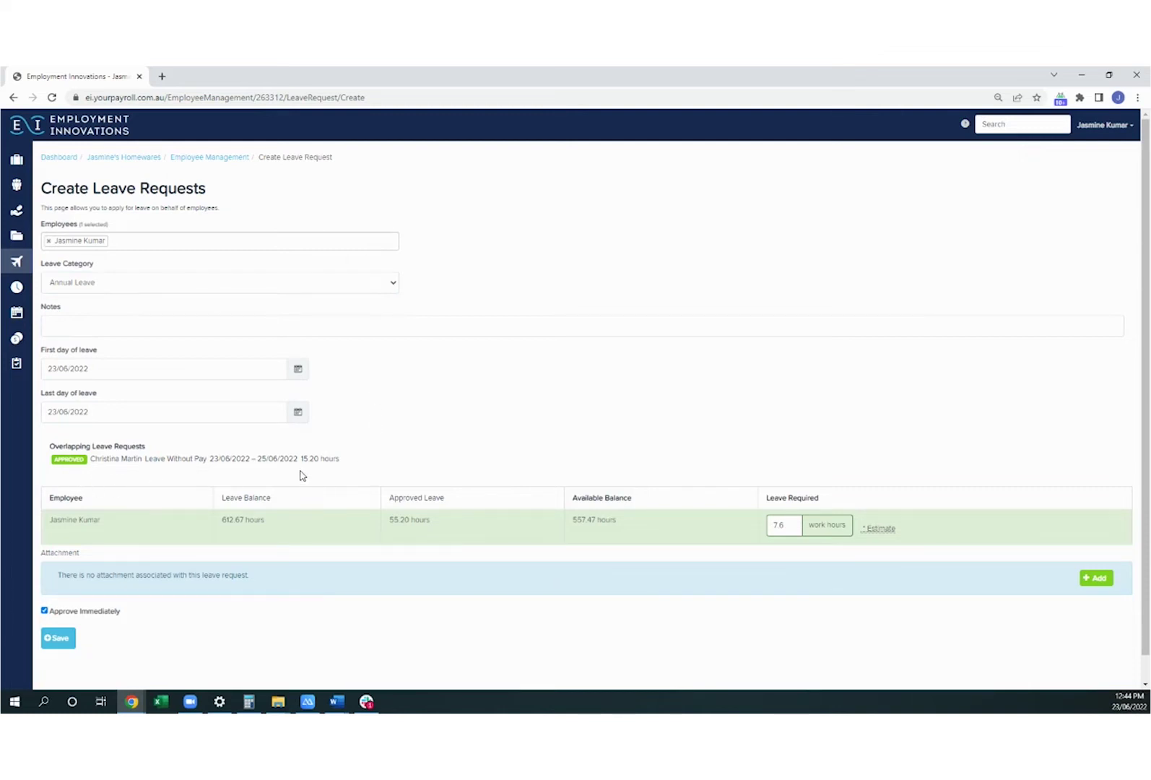
{"action": "scroll", "coordinate": [302, 475], "scroll_direction": "down", "scroll_amount": 1}
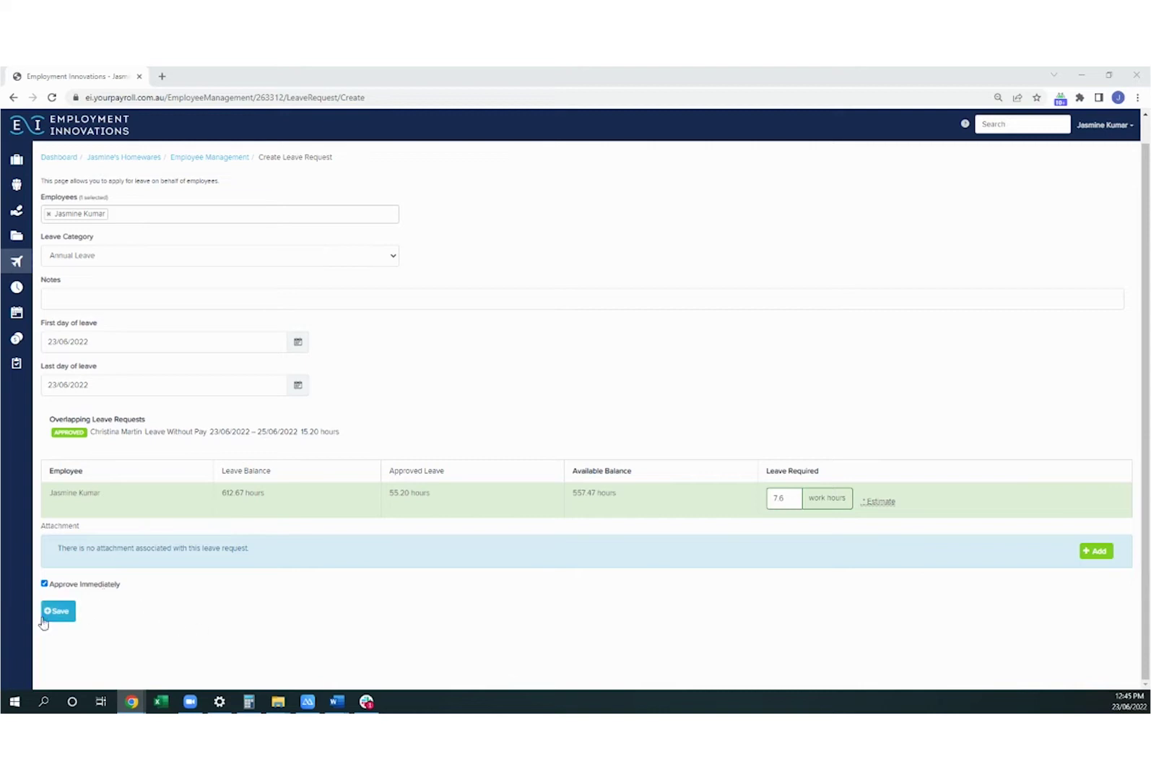
- Untick Approve Immediately so the Annual Leave request stays pending
{"action": "left_click", "coordinate": [52, 585]}
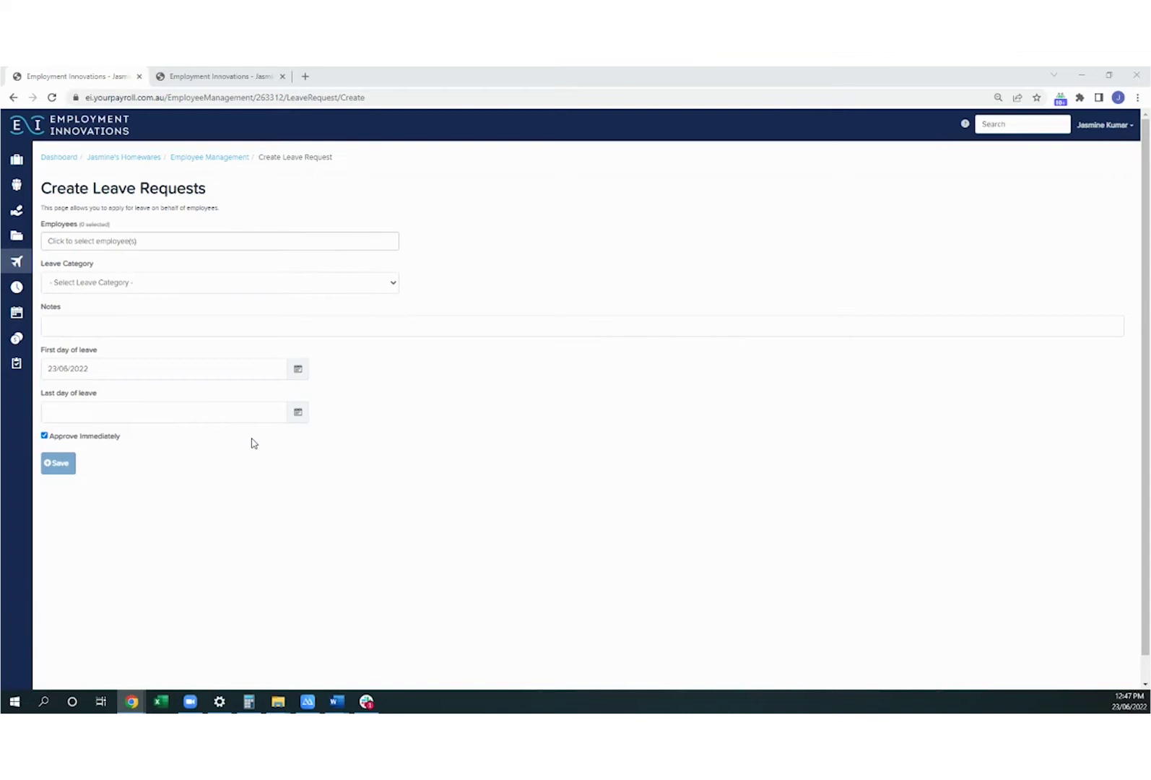
- Draft Annual Leave for the second employee ending 25/06/2022, then cancel at the insufficient-leave warning
{"action": "left_click", "coordinate": [171, 243]}
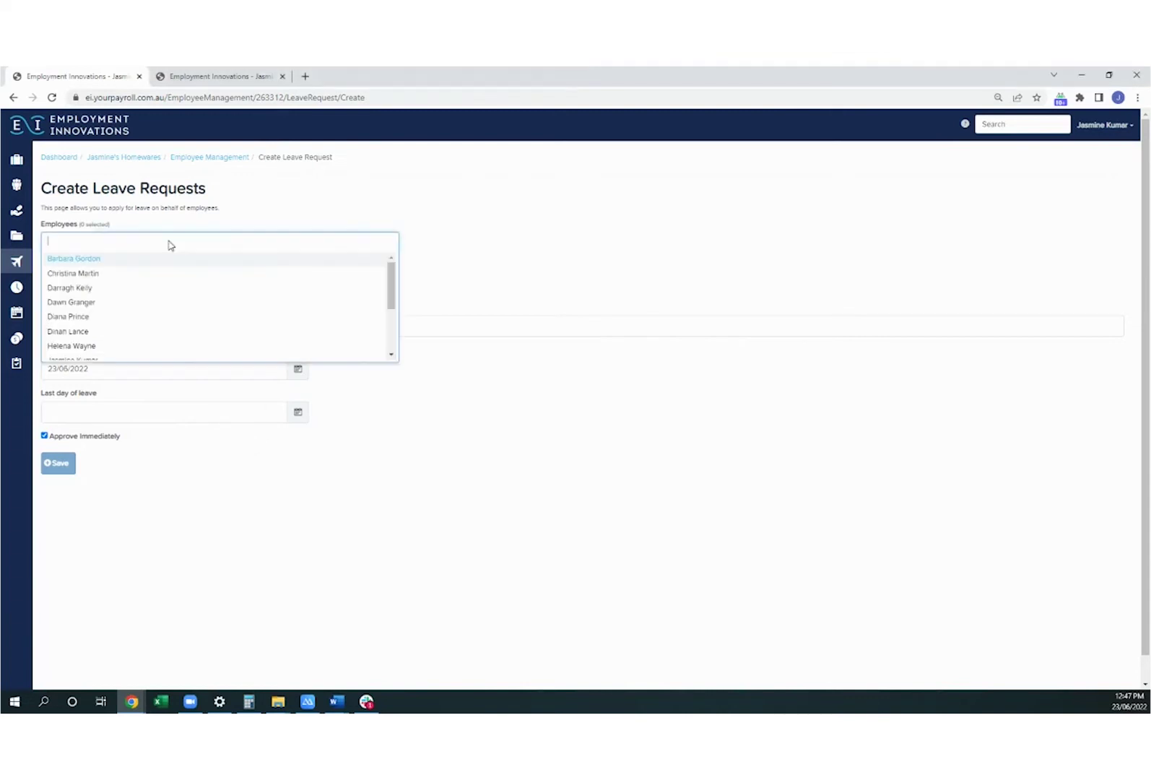
{"action": "left_click", "coordinate": [130, 298]}
{"action": "left_click", "coordinate": [202, 283]}
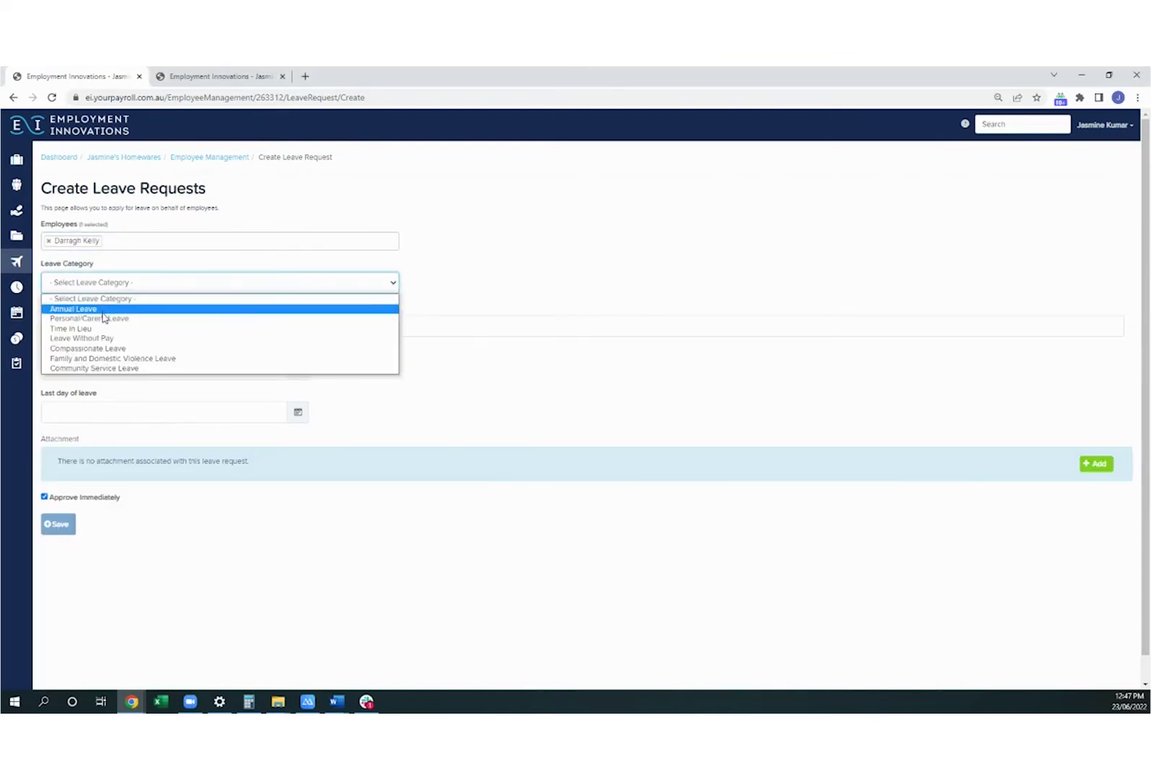
{"action": "left_click", "coordinate": [102, 310]}
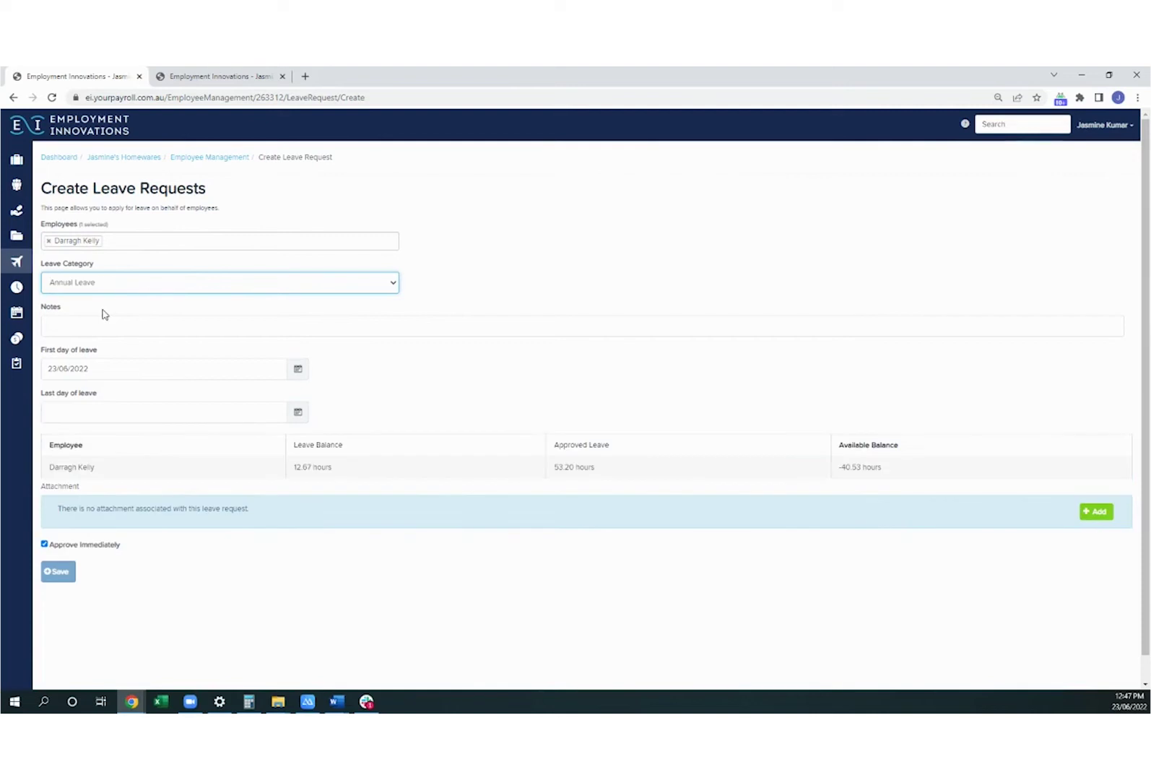
{"action": "left_click", "coordinate": [298, 416]}
{"action": "left_click", "coordinate": [151, 523]}
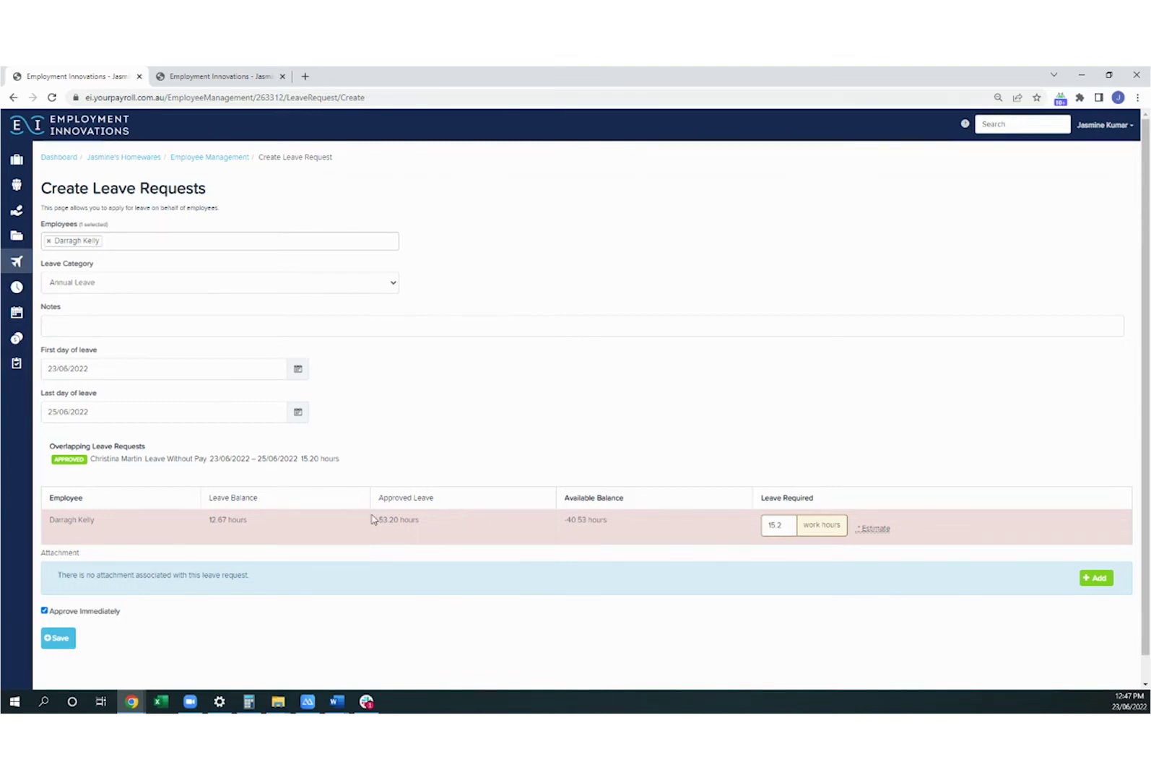
{"action": "left_click", "coordinate": [58, 638]}
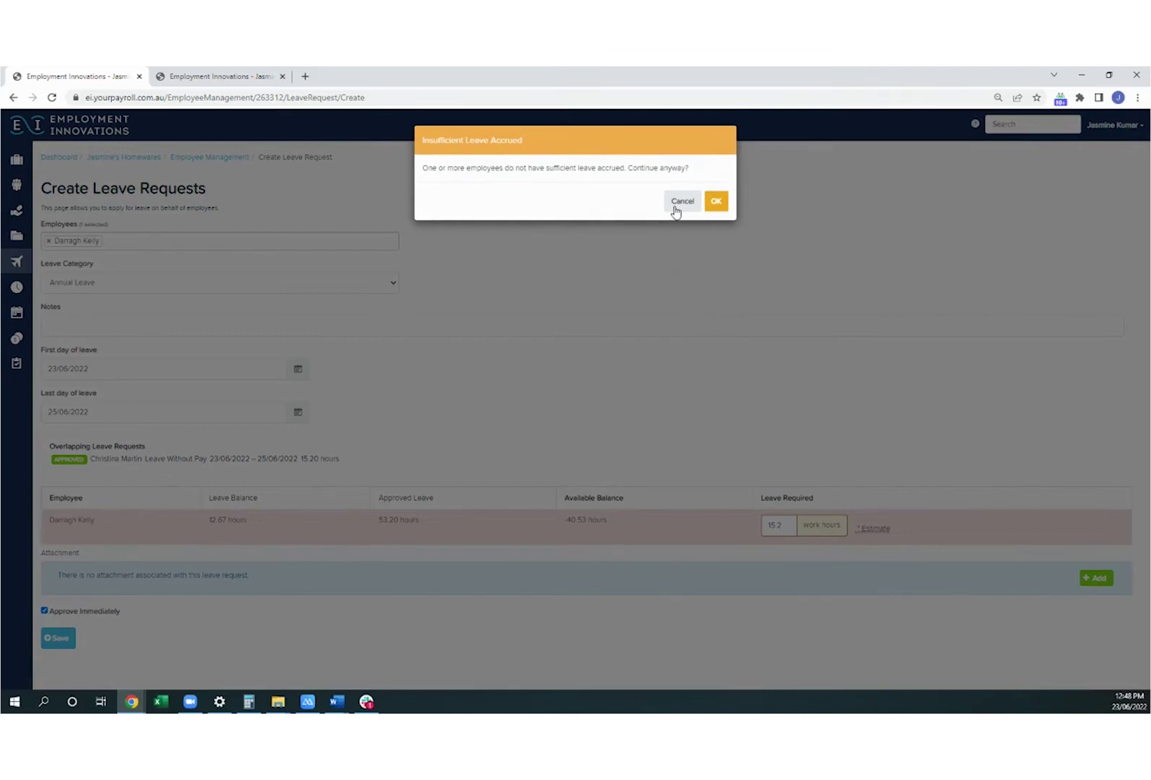
{"action": "left_click", "coordinate": [676, 205]}
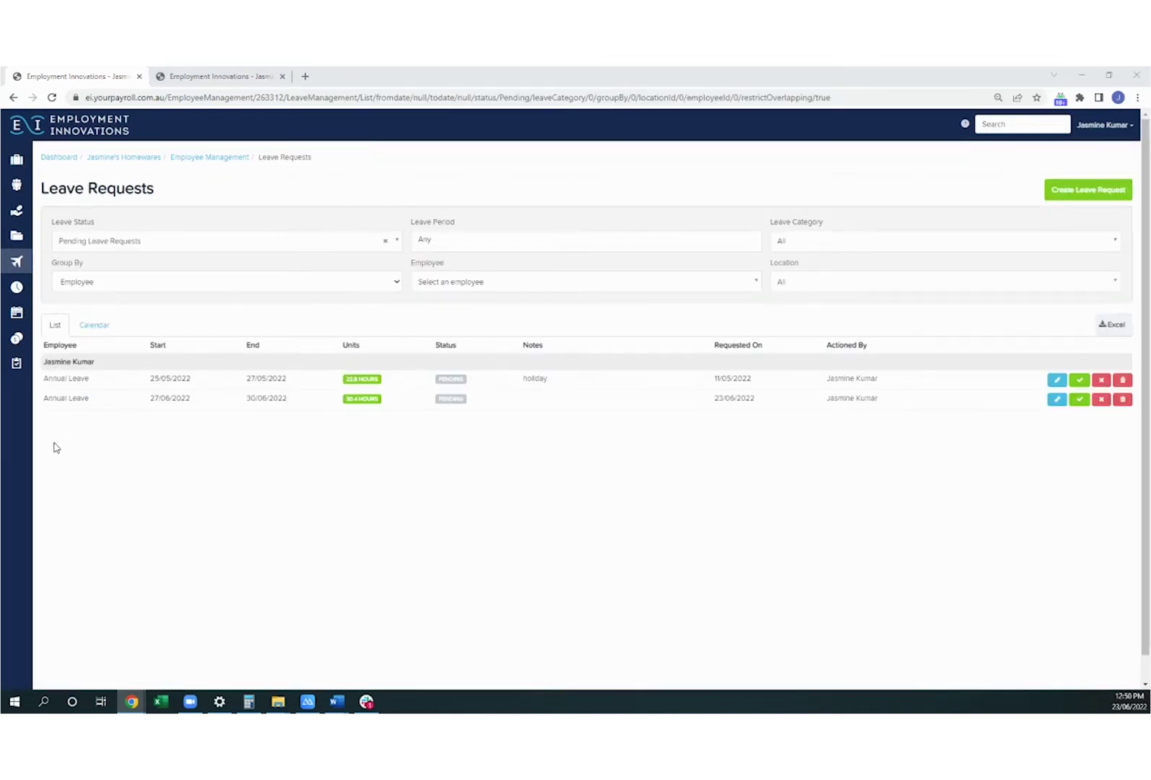
- Keep the filter on Pending Leave Requests and check the employee's annual leave balance from the hours badge
{"action": "mouse_move", "coordinate": [16, 263]}
{"action": "left_click", "coordinate": [162, 244]}
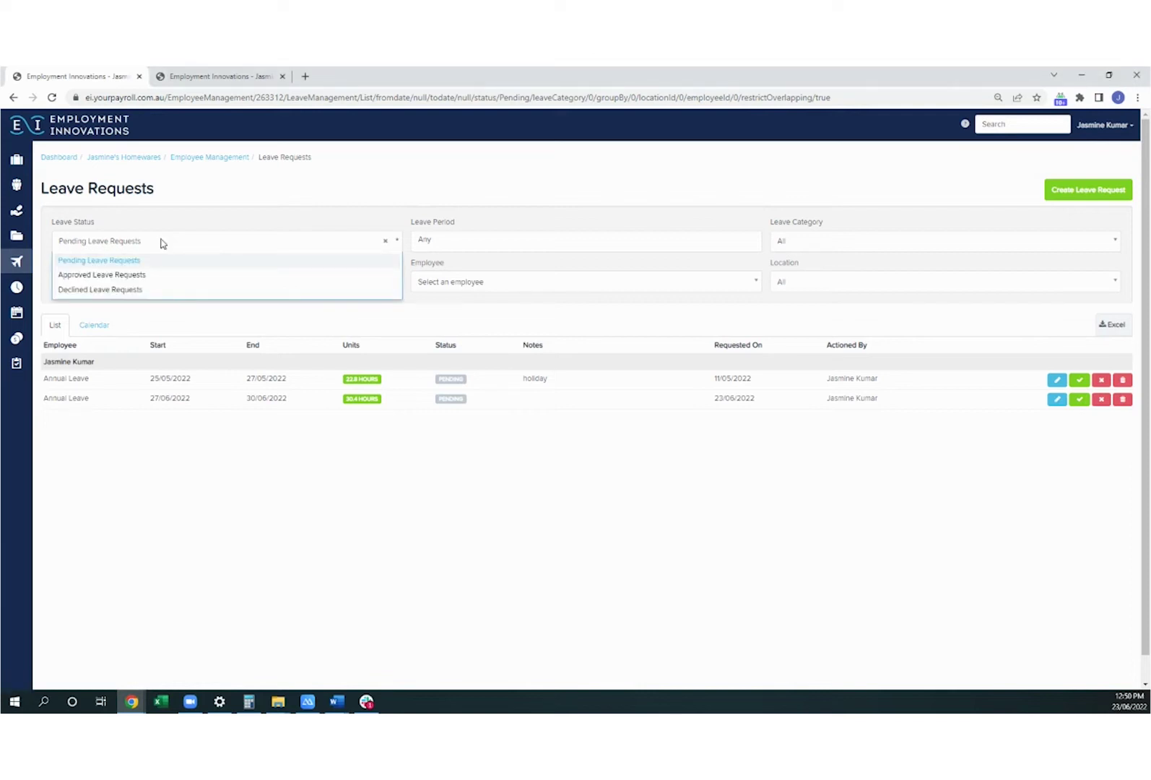
{"action": "left_click", "coordinate": [161, 244]}
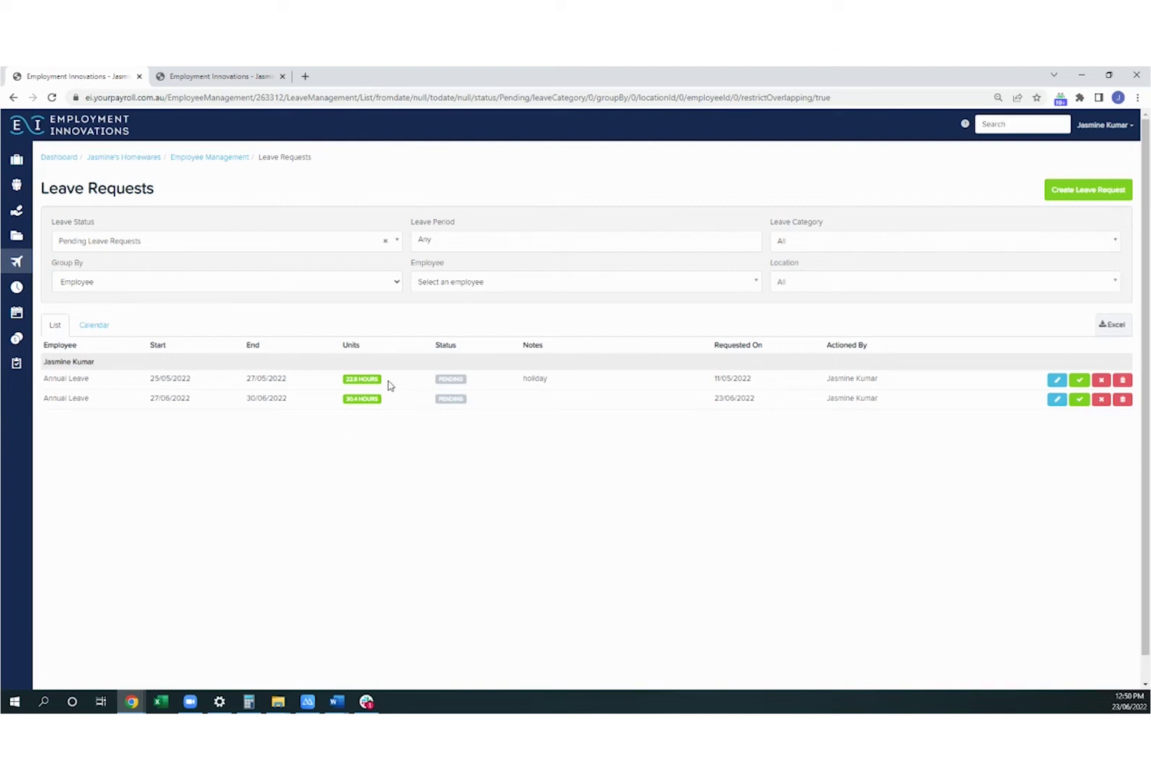
{"action": "mouse_move", "coordinate": [375, 380]}
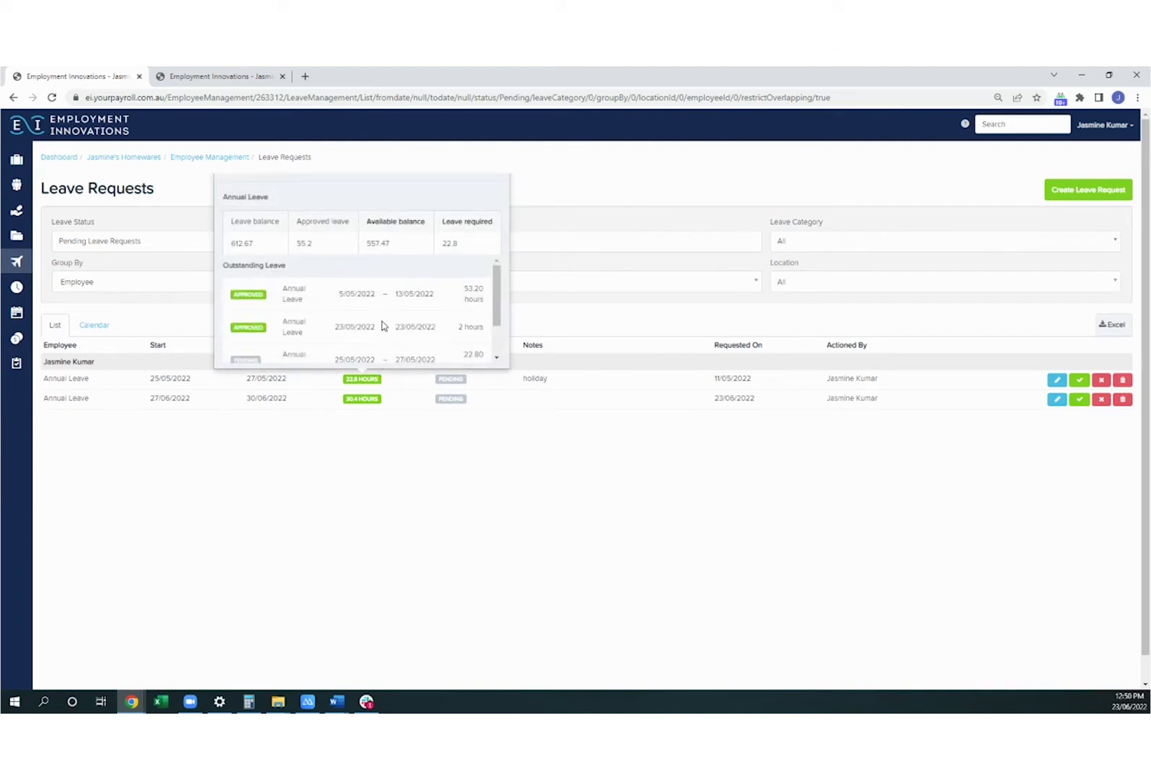
{"action": "scroll", "coordinate": [383, 326], "scroll_direction": "down", "scroll_amount": 2}
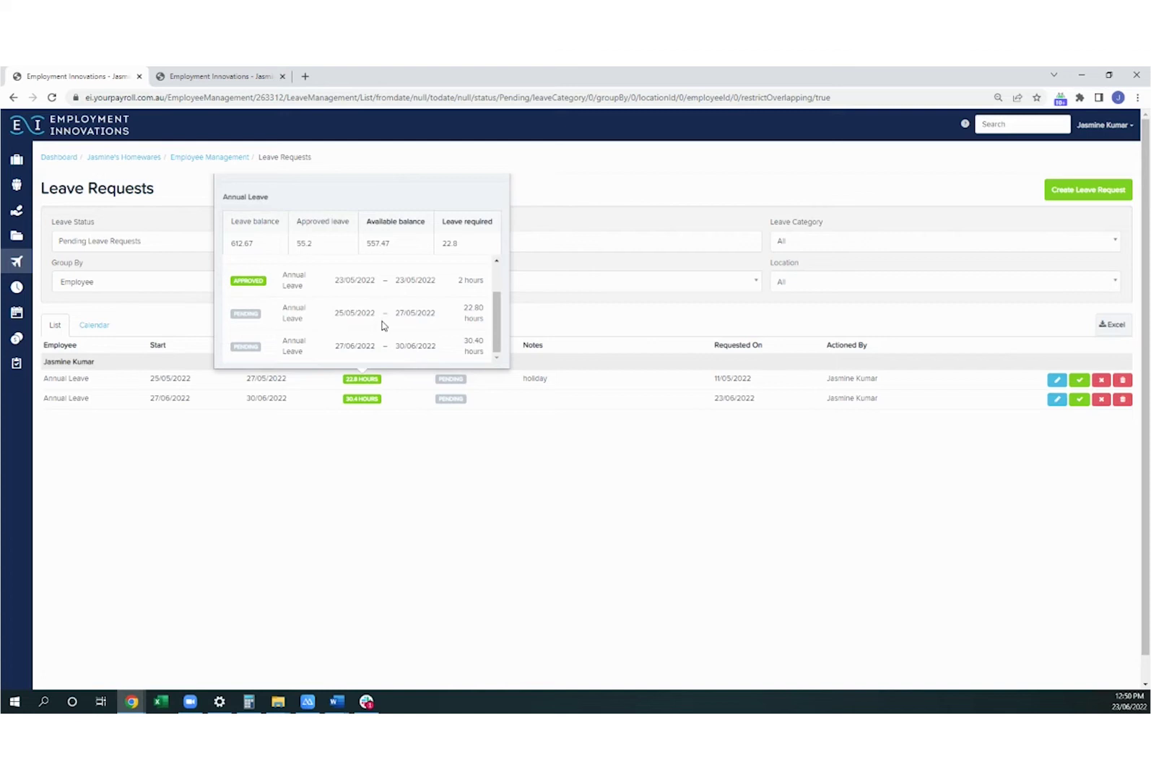
{"action": "scroll", "coordinate": [382, 326], "scroll_direction": "up", "scroll_amount": 2}
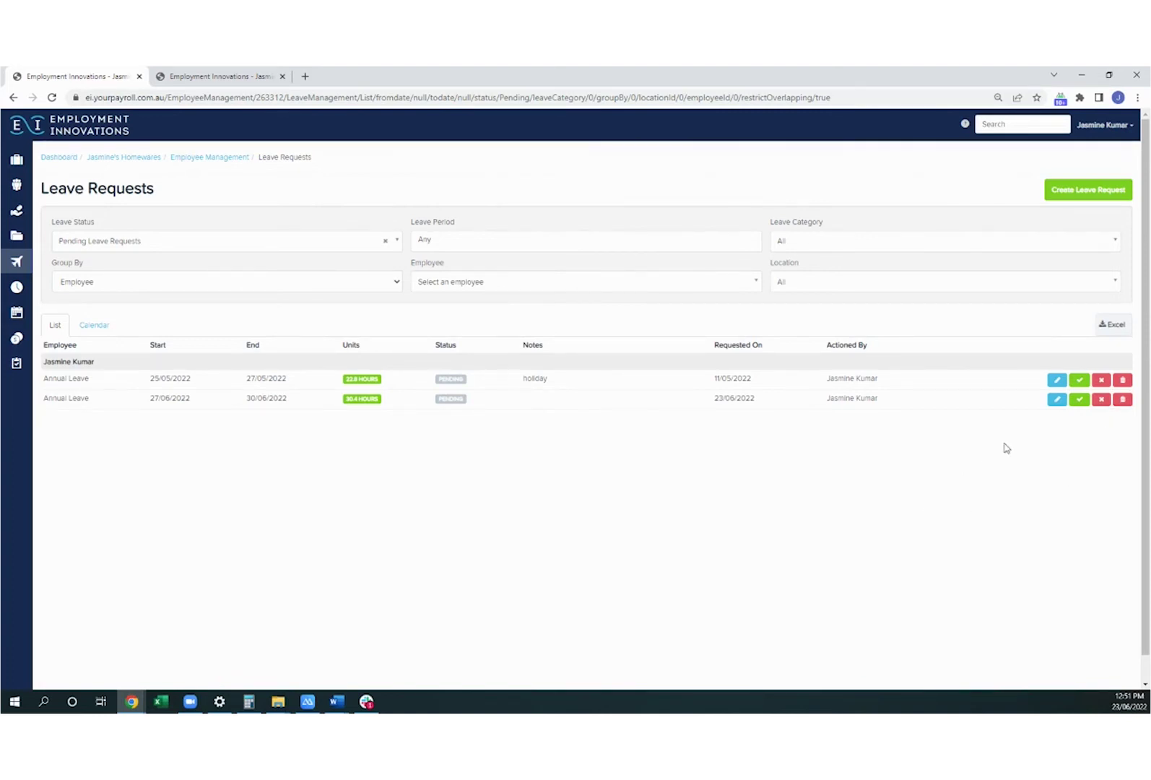
{"action": "left_click", "coordinate": [1055, 402]}
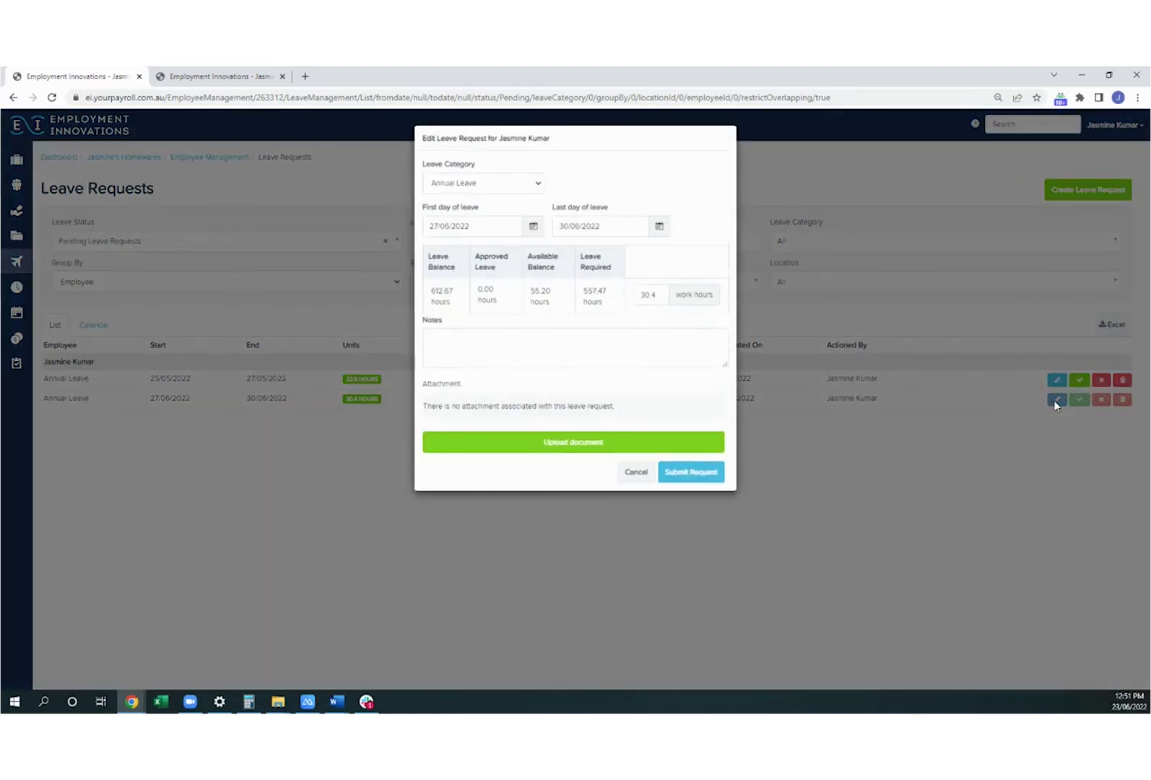
{"action": "double_click", "coordinate": [663, 294]}
{"action": "left_click", "coordinate": [618, 345]}
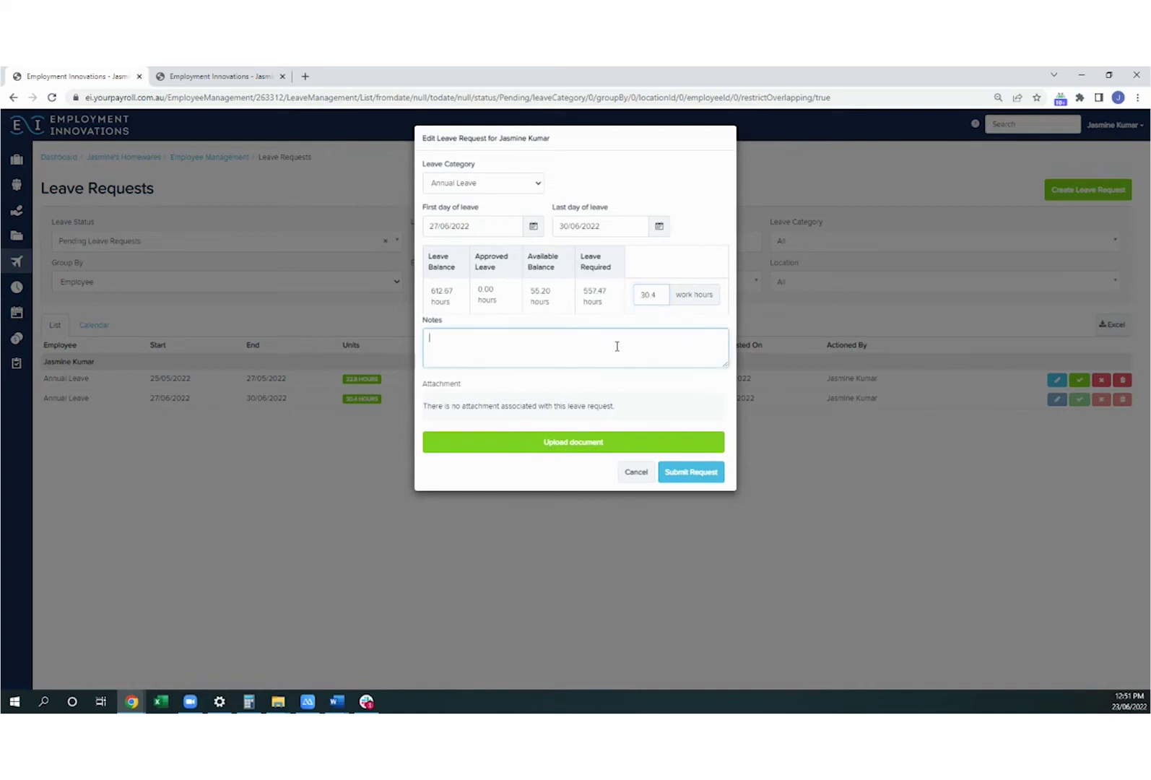
{"action": "left_click", "coordinate": [635, 473]}
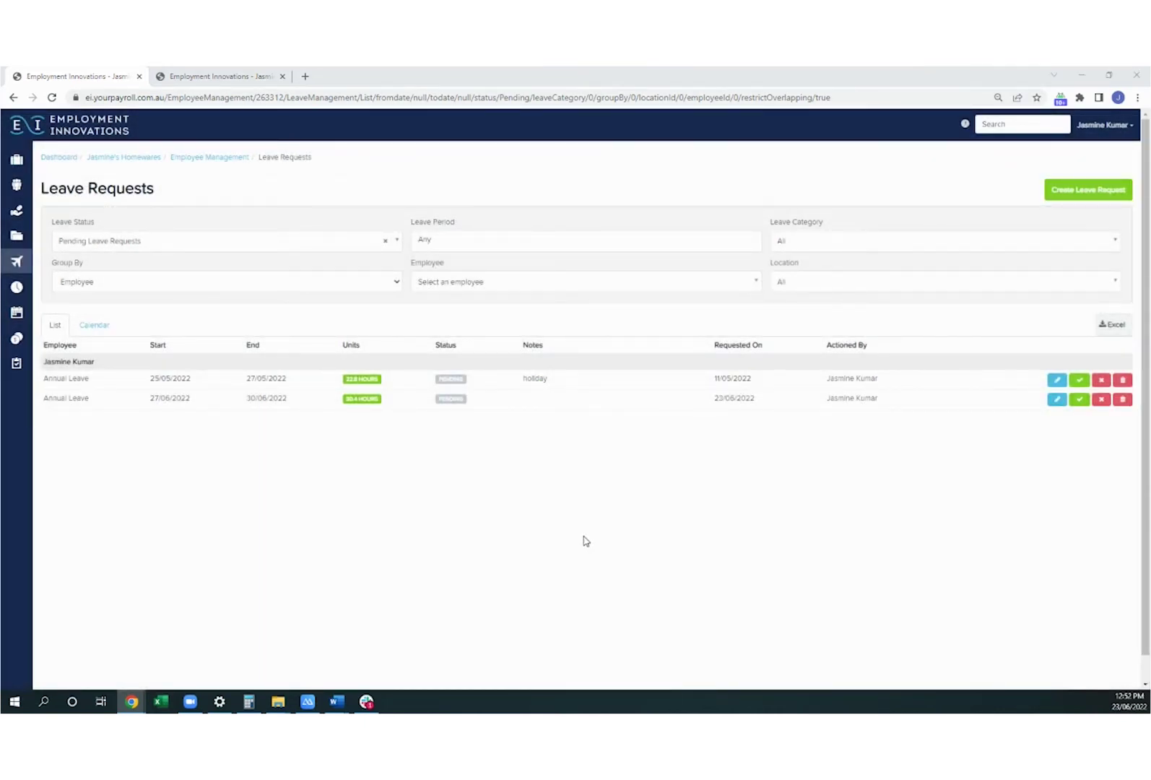
{"action": "left_click", "coordinate": [1101, 399]}
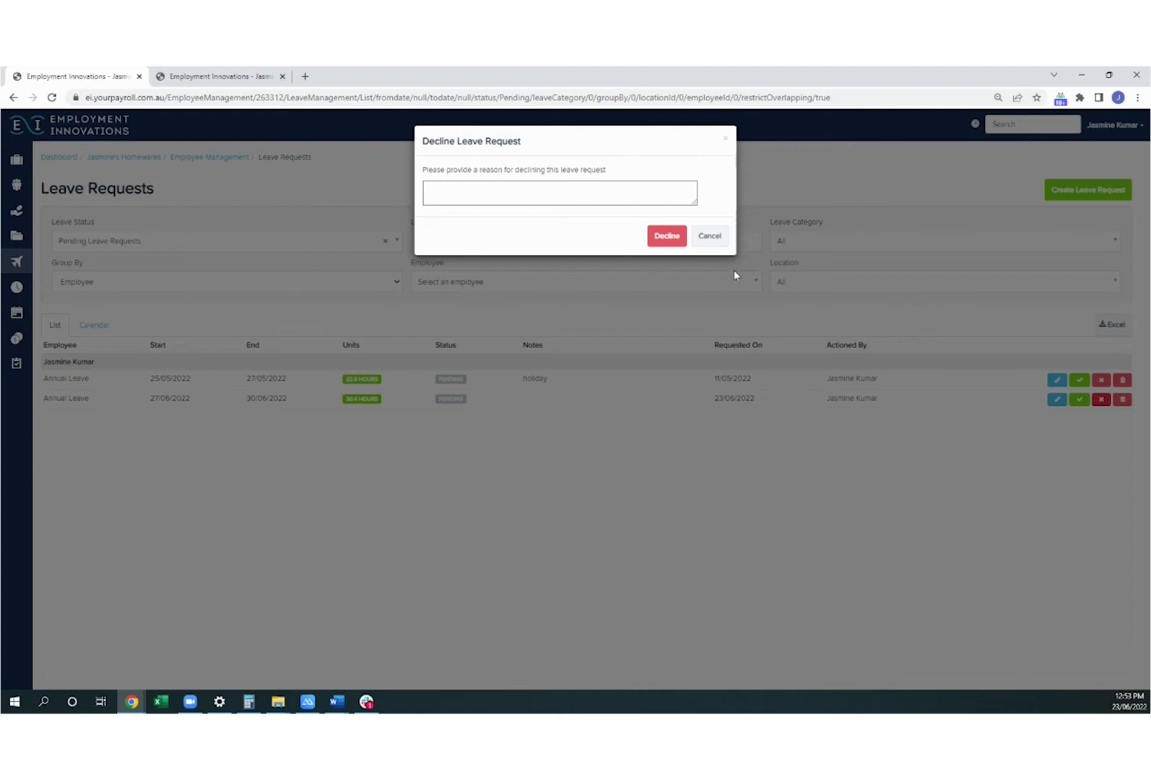
{"action": "left_click", "coordinate": [710, 237]}
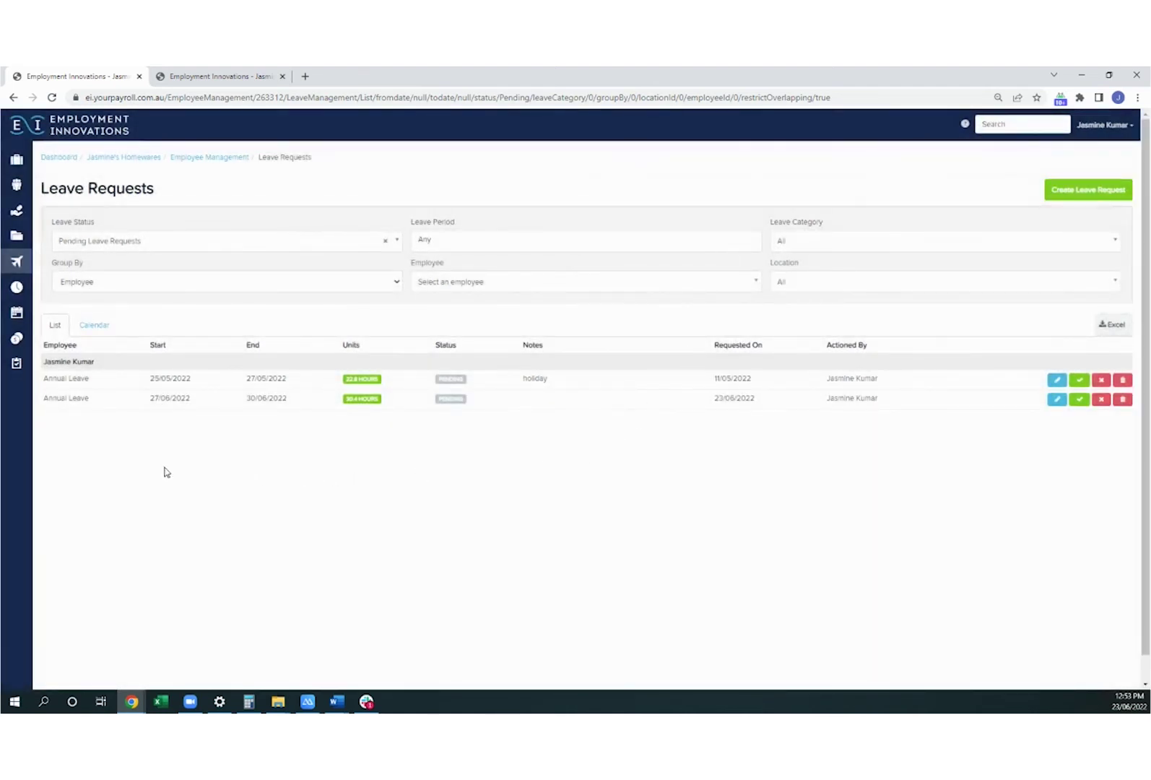
{"action": "mouse_move", "coordinate": [21, 262]}
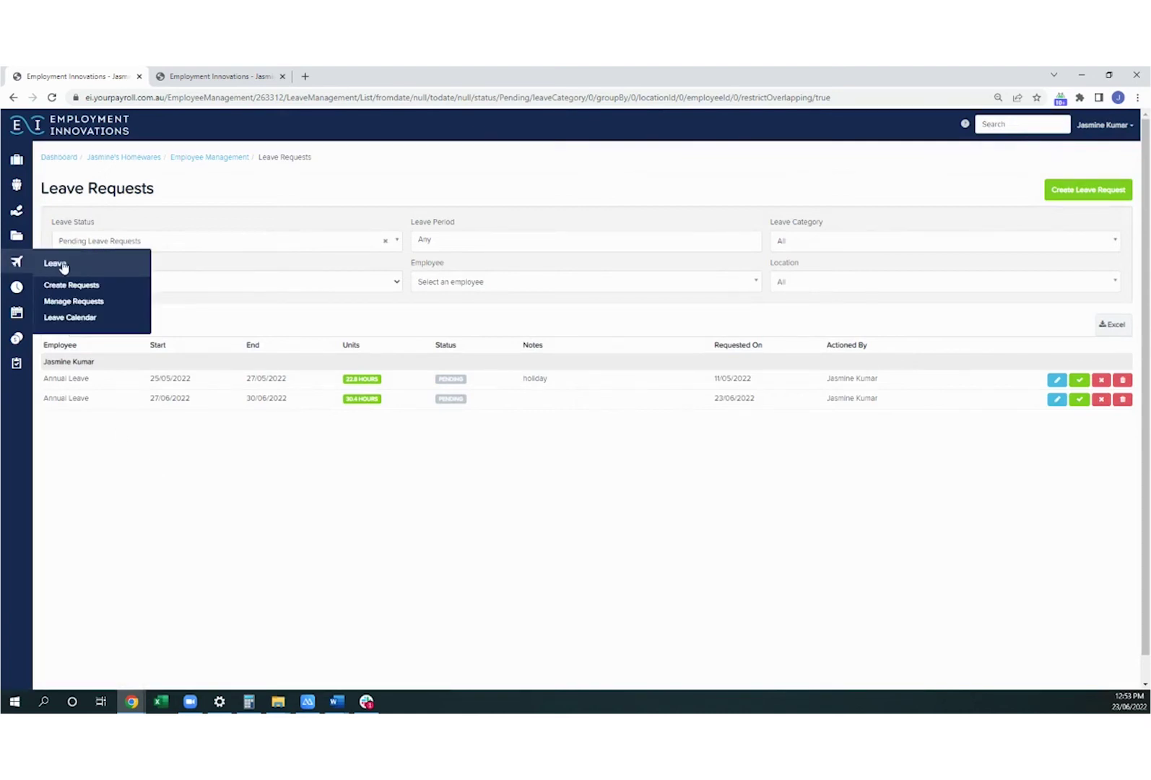
- Open the Leave Calendar to show June 2022 leave periods
{"action": "left_click", "coordinate": [62, 319]}
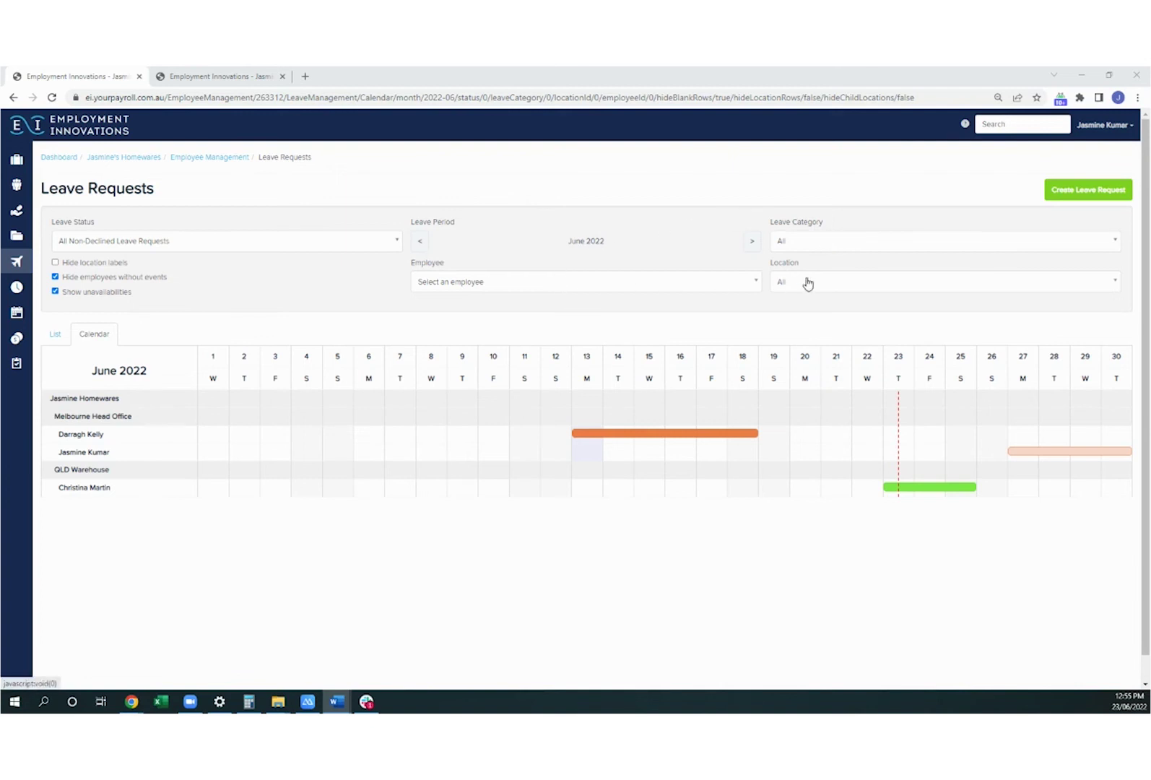
- Show the details of the 13–18 June approved Annual Leave bar (30.4 hours)
{"action": "left_click", "coordinate": [596, 436]}
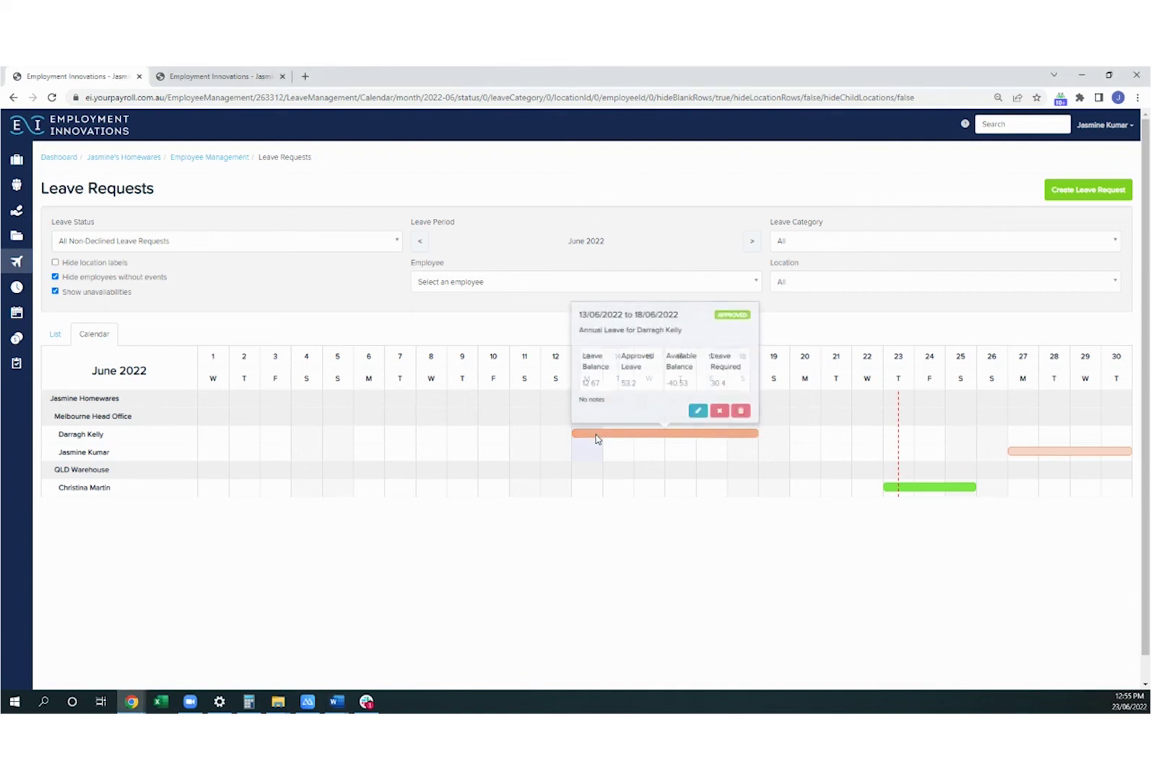